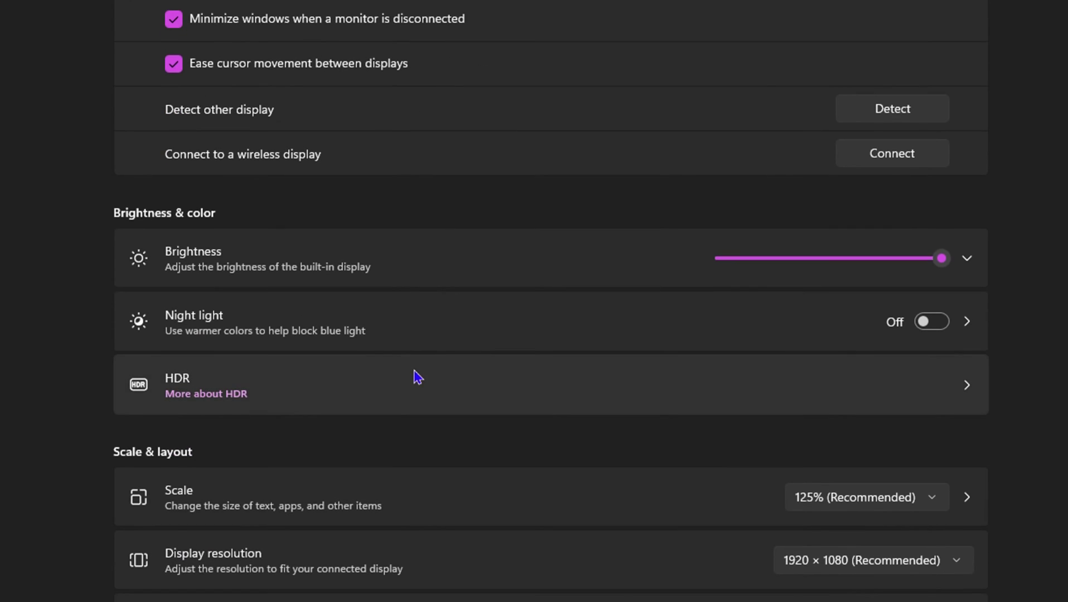
- Open the HDR page under Brightness & color for the internal display
click(192, 381)
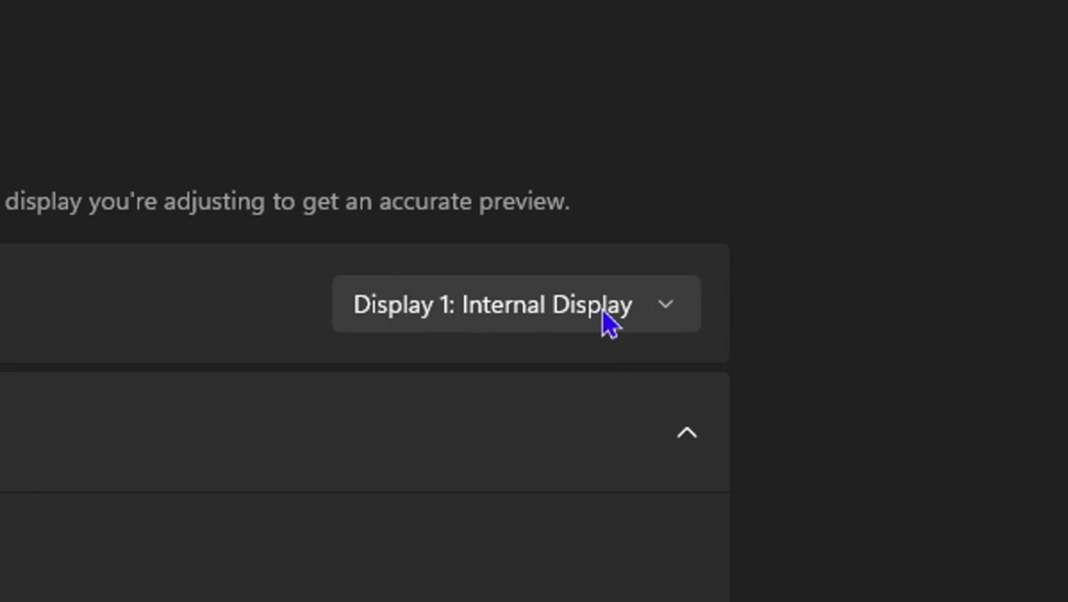
click(653, 316)
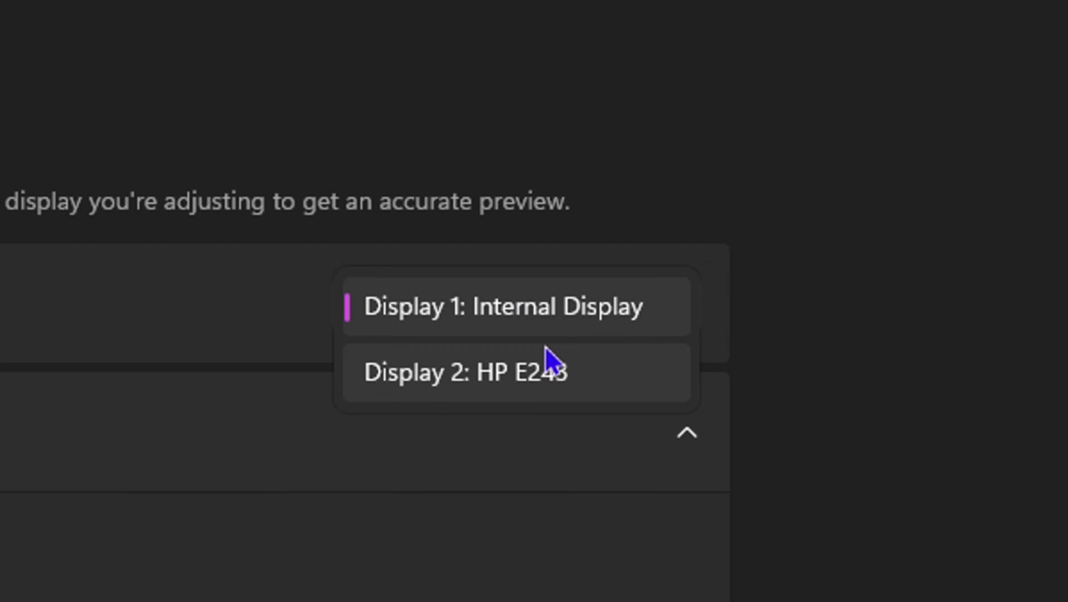
click(524, 307)
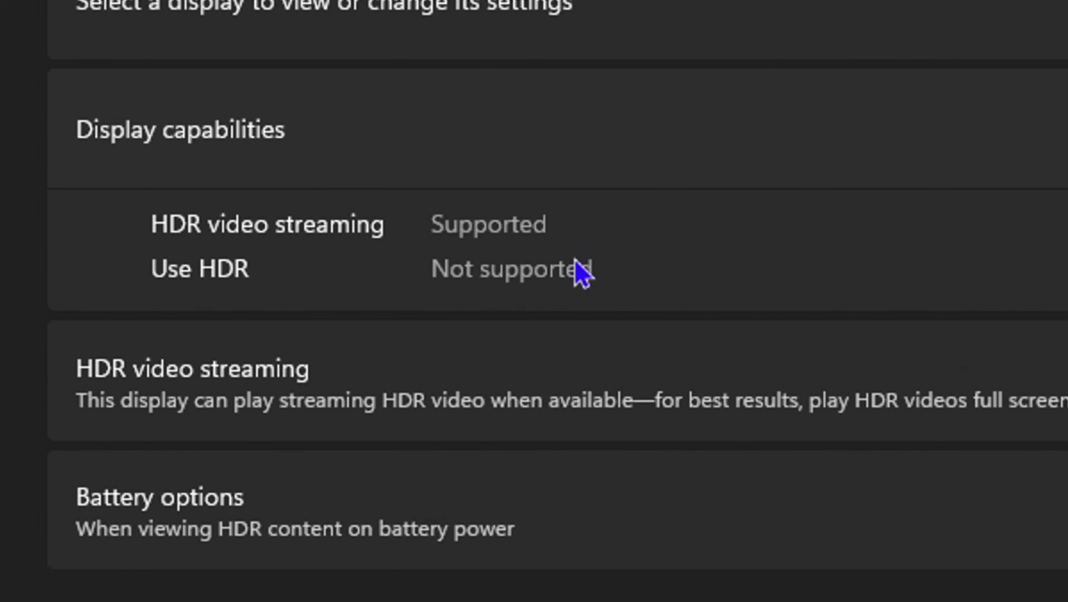
- Select Display 2: HP E243 to view its HDR streaming and HDR use support
click(776, 321)
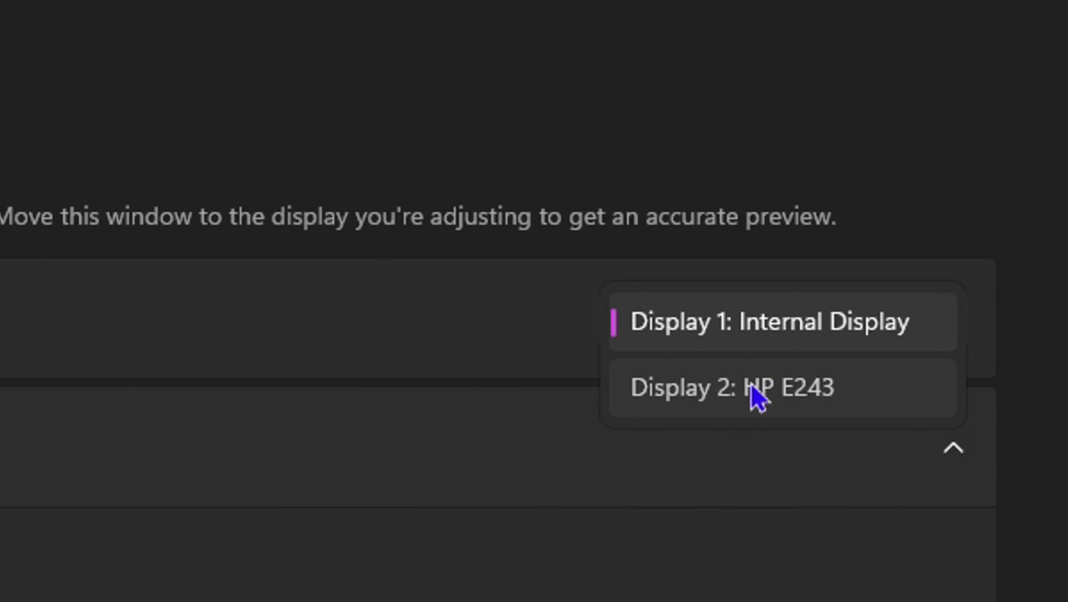
click(750, 386)
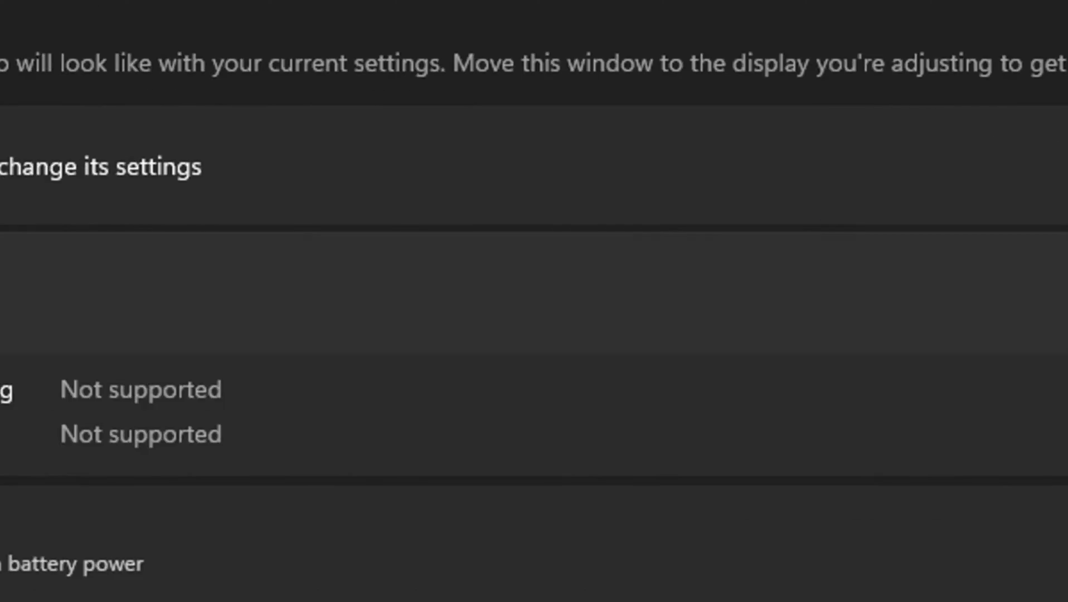